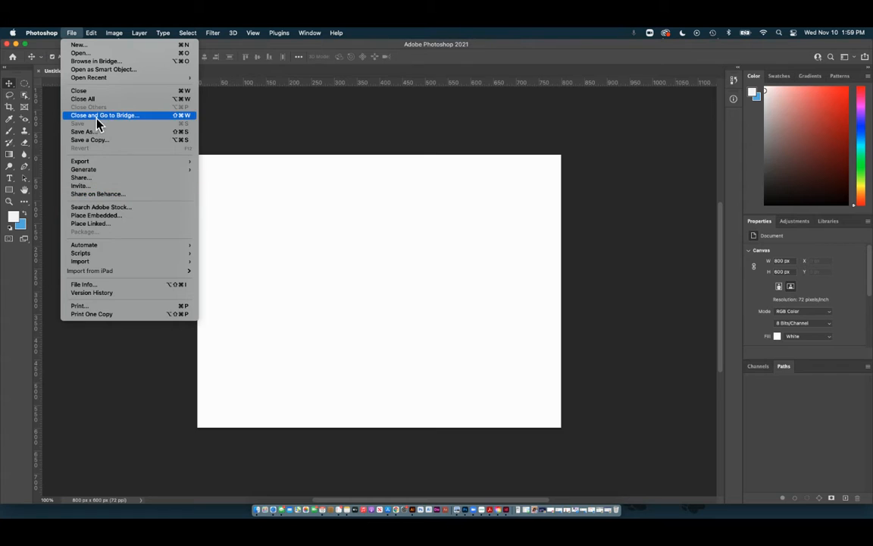
mouse_move(97, 164)
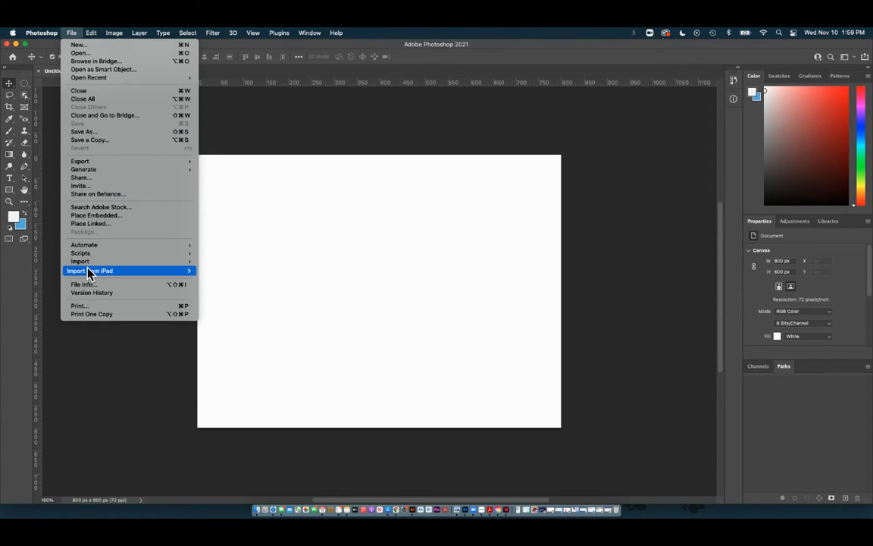
mouse_move(88, 263)
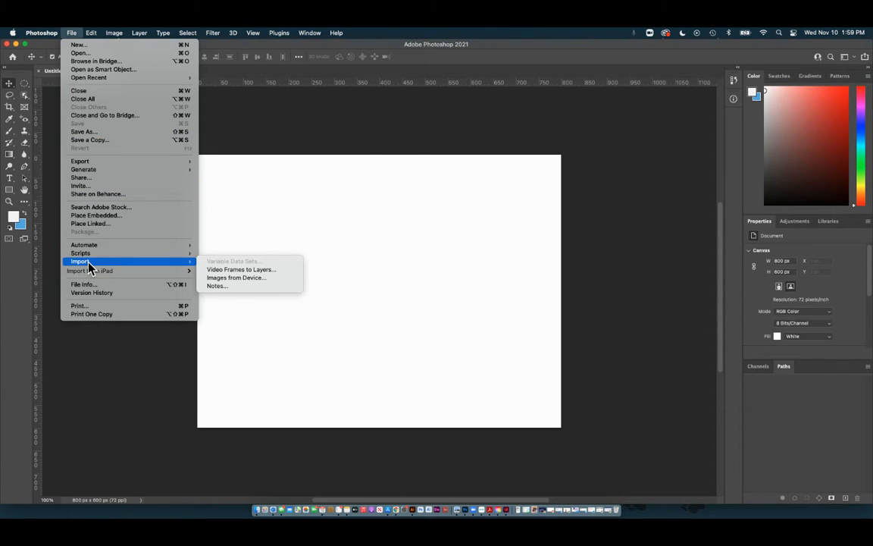
click(364, 138)
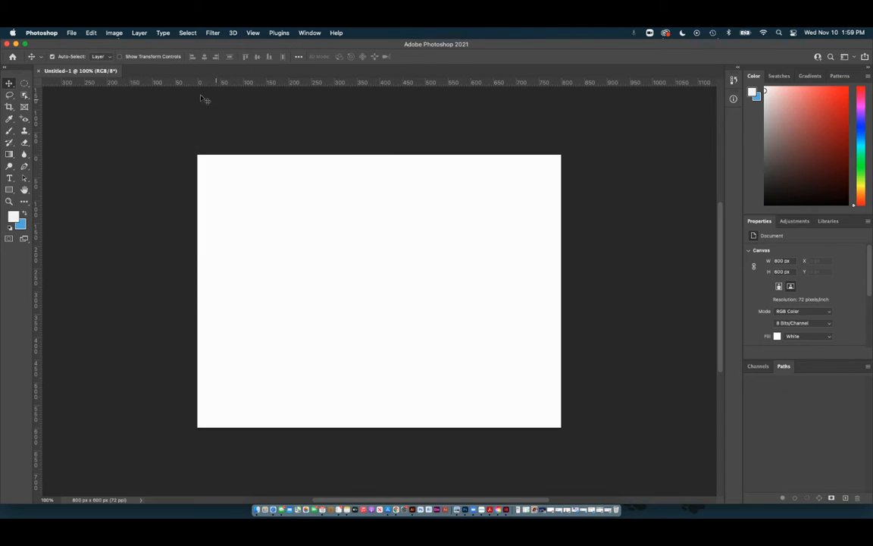
Step: Start placing an embedded image in the document and open the Pexels folder
click(71, 33)
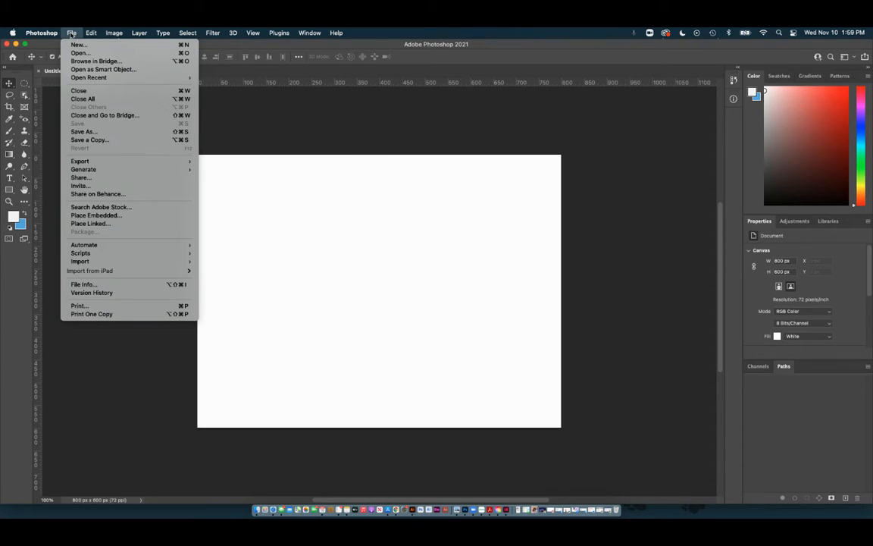
click(85, 216)
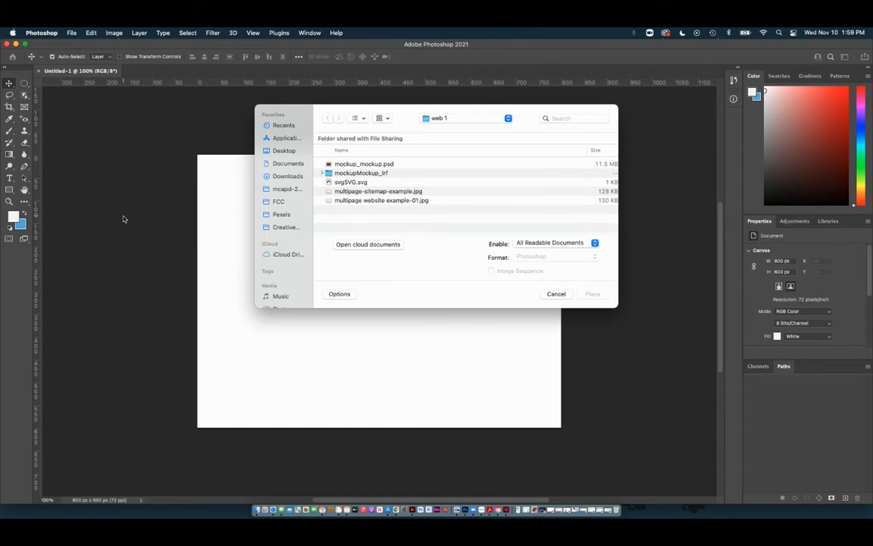
click(281, 214)
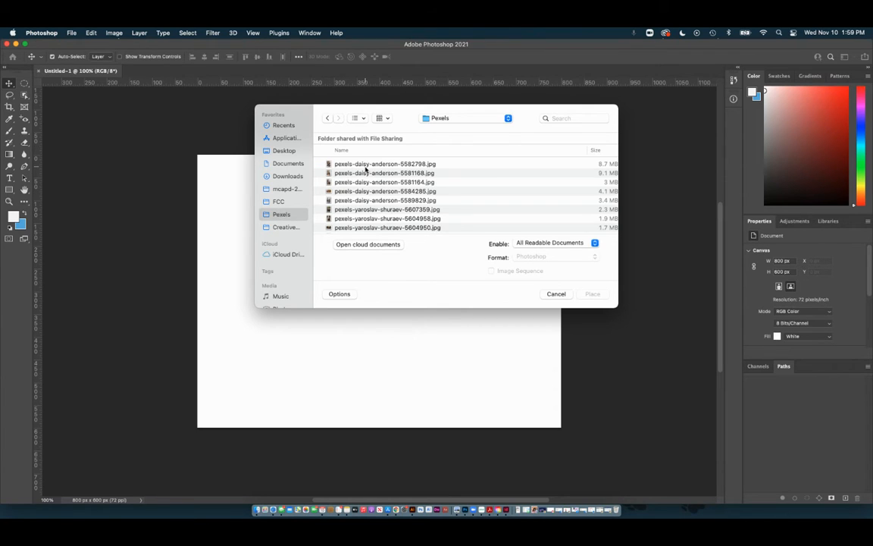
Step: Preview the photos in the Pexels folder one after another to compare which image suits a cutout
click(359, 165)
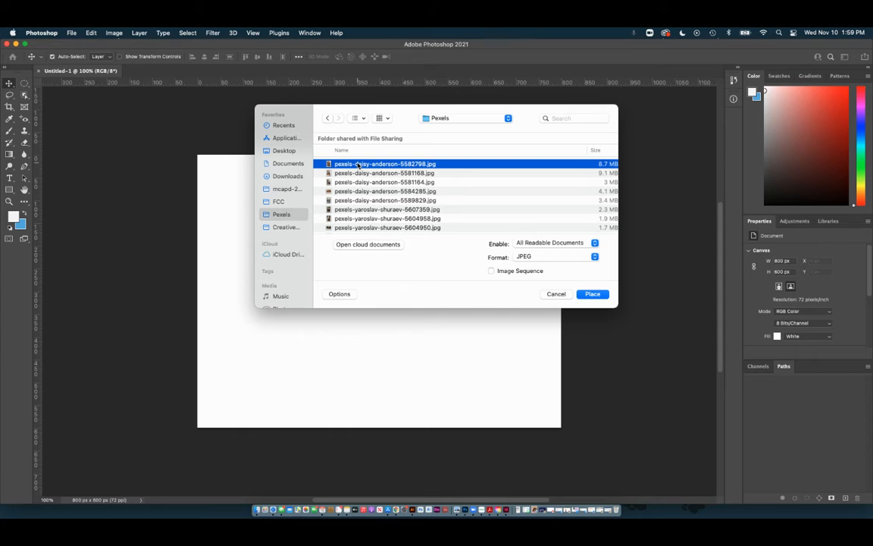
key(space)
key(space)
key(space)
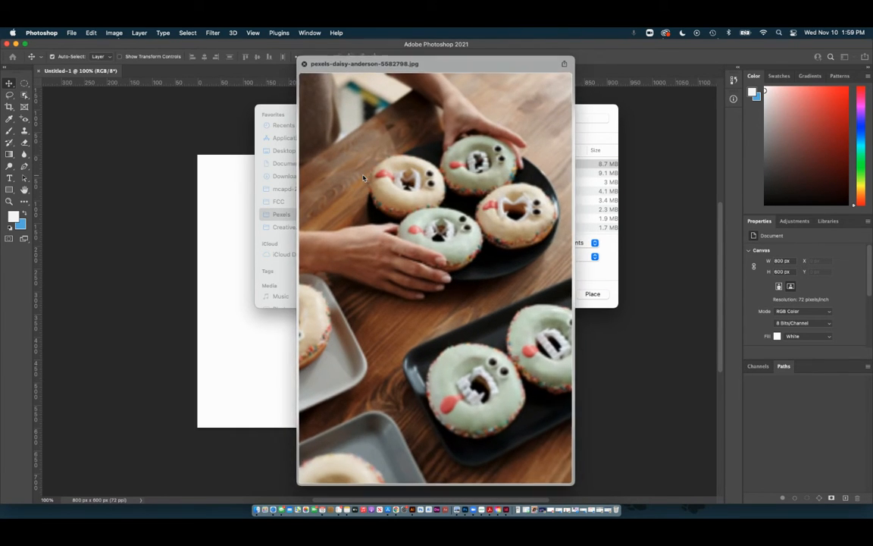
key(Down)
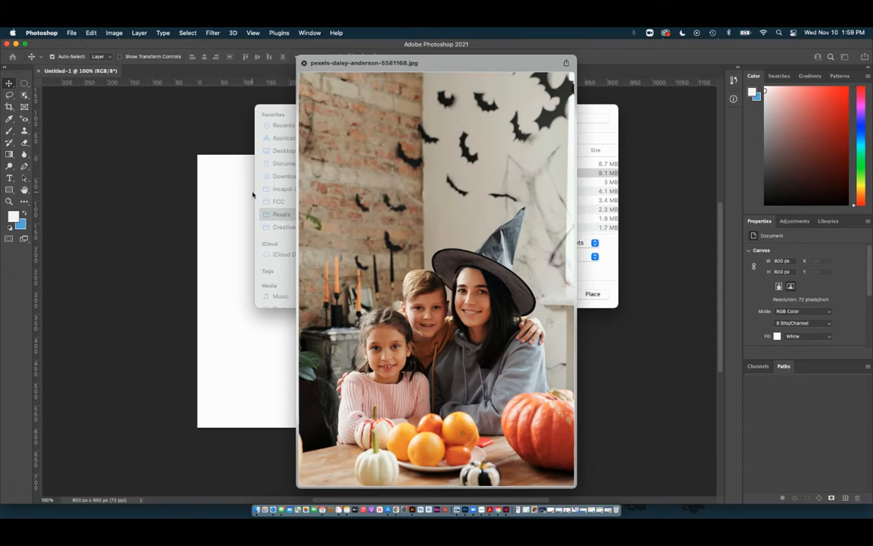
key(Down)
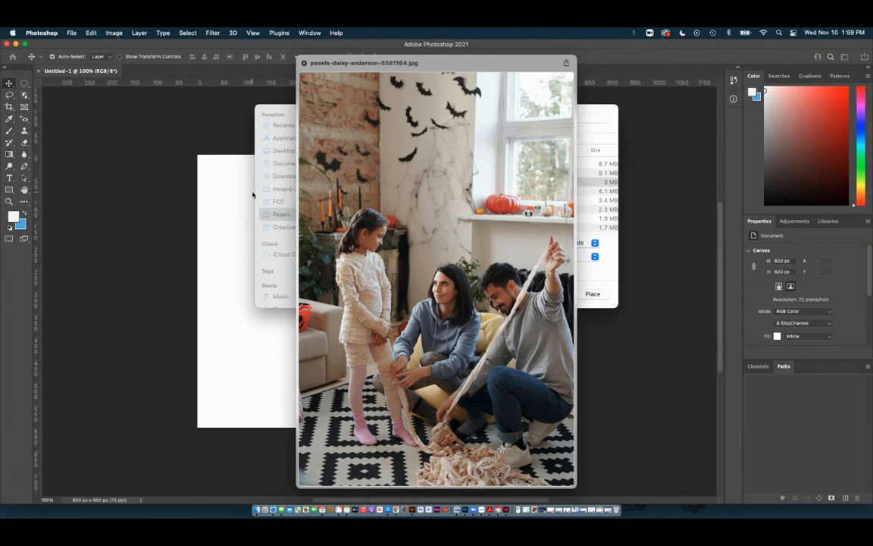
key(Down)
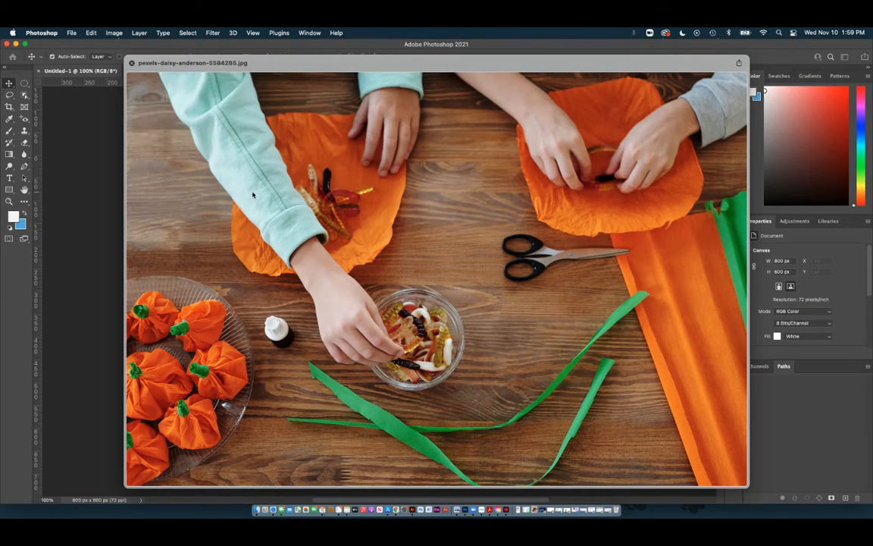
key(Down)
key(Down)
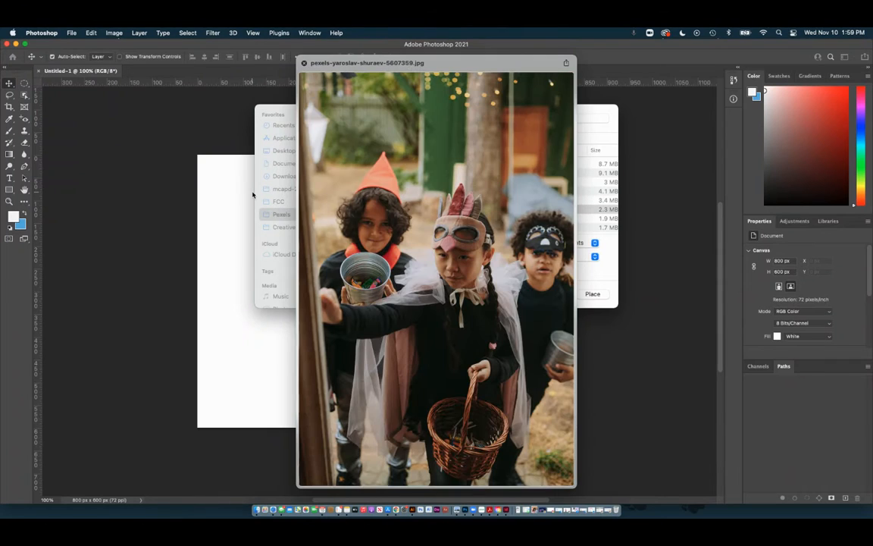
key(Down)
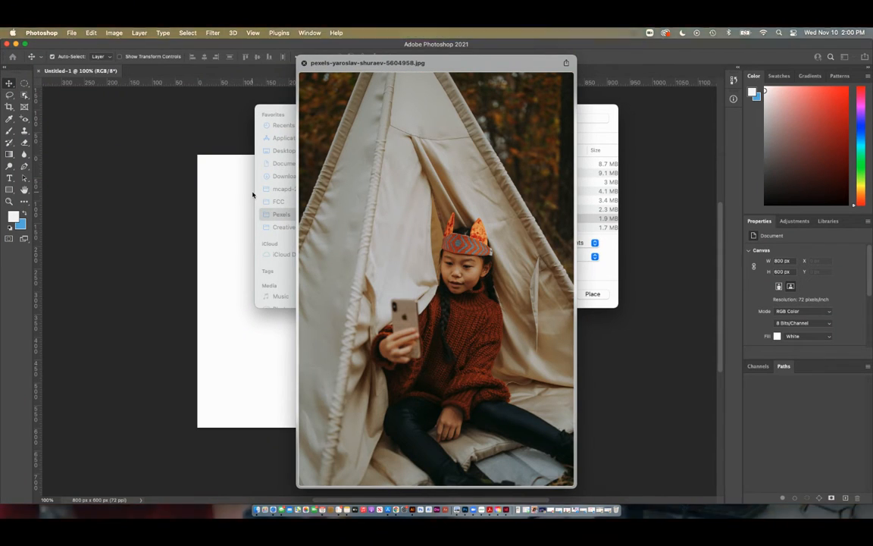
key(Down)
key(Down)
key(Down)
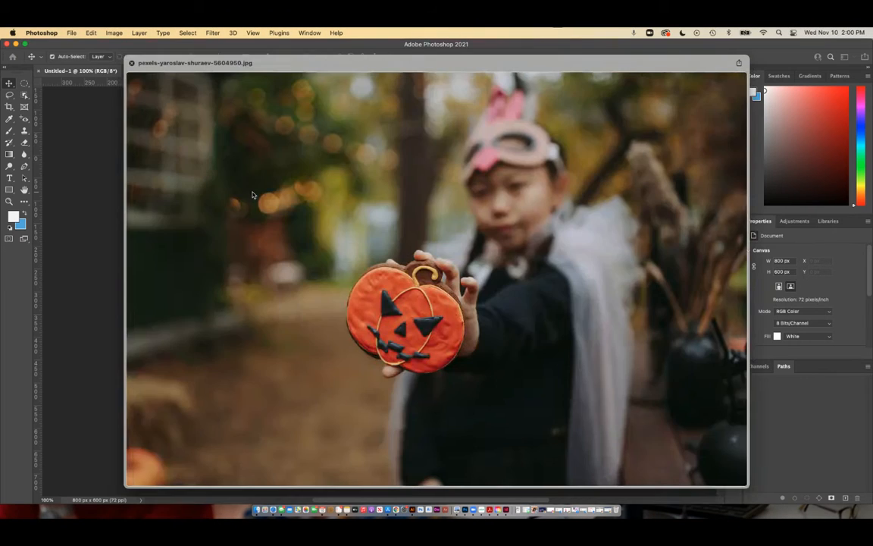
key(Down)
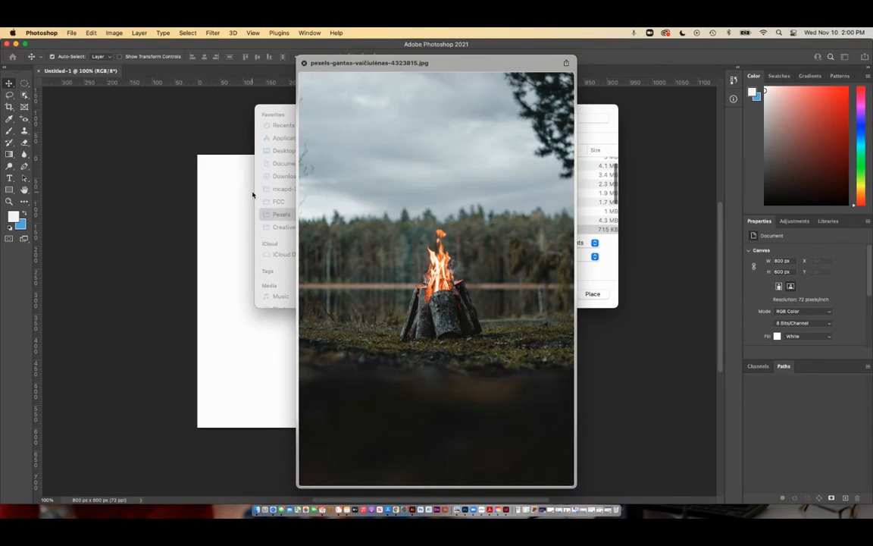
key(Up)
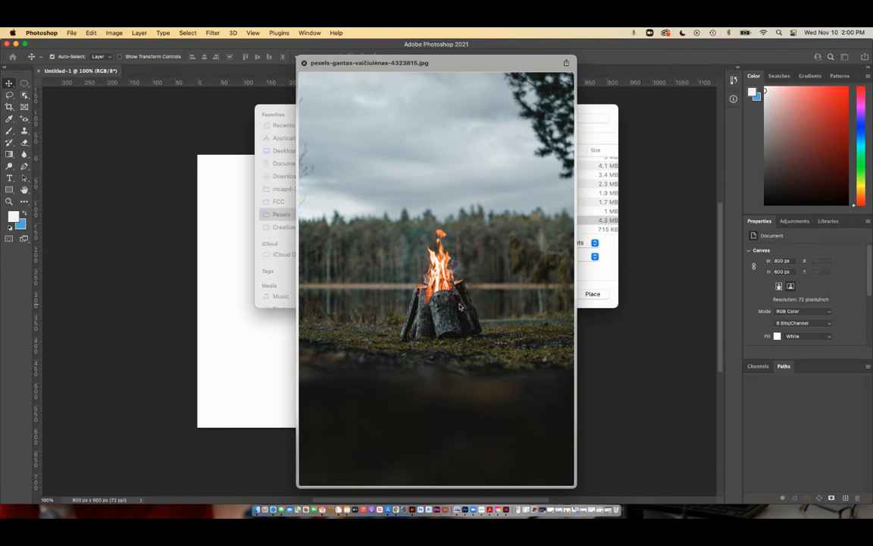
key(Up)
key(Up)
key(Up)
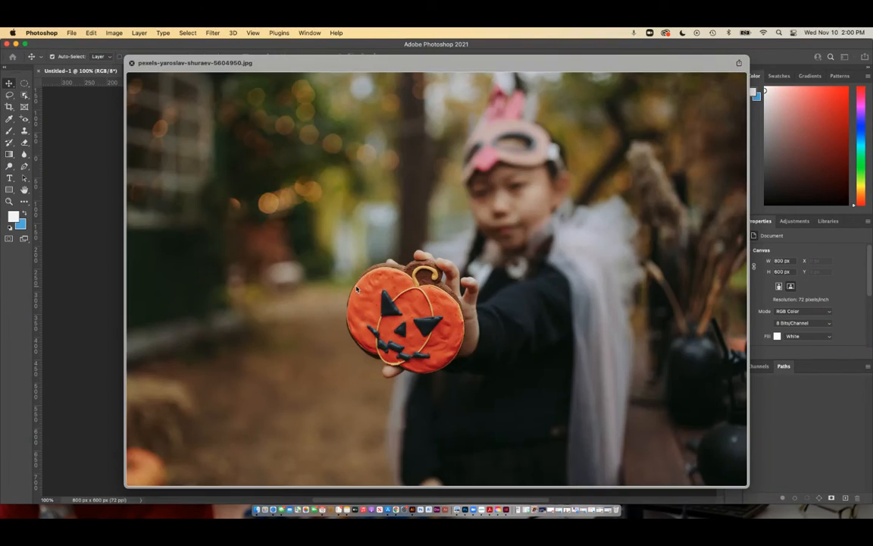
key(Down)
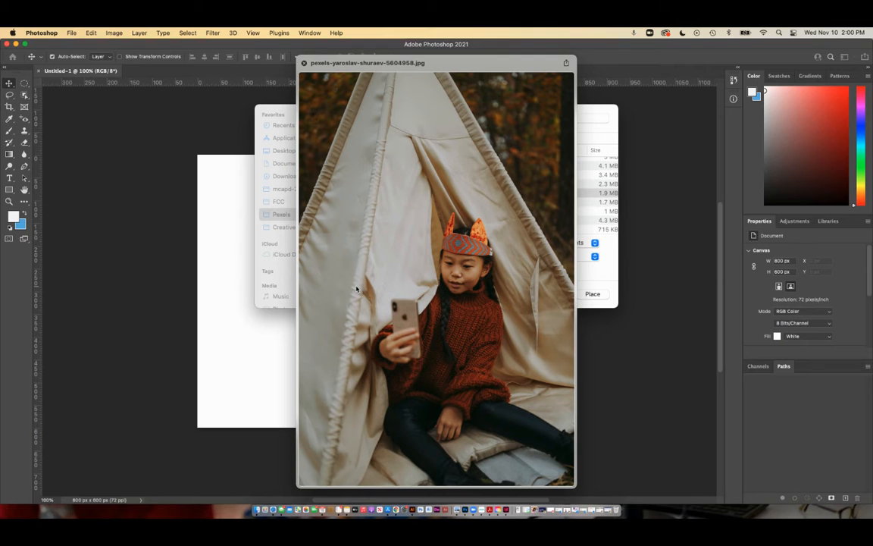
key(Up)
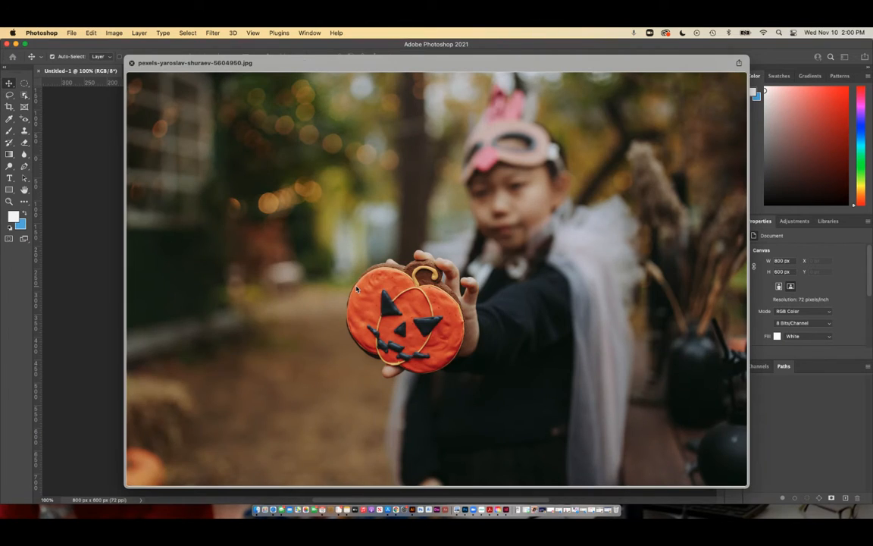
key(Down)
key(Down)
key(Down)
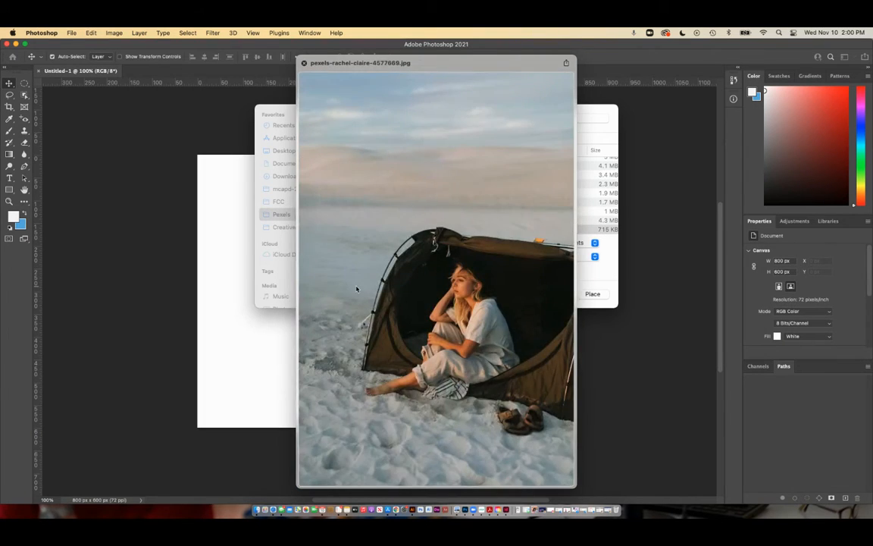
key(Down)
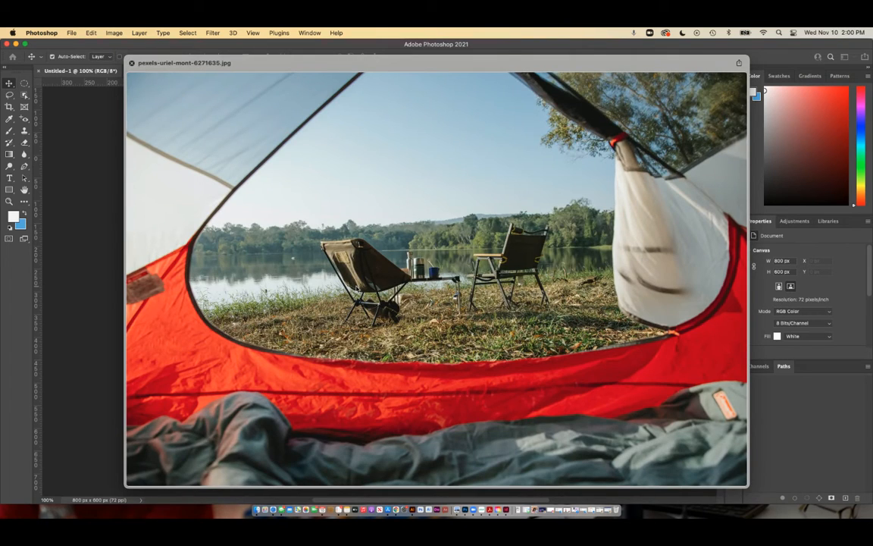
key(Up)
key(Up)
key(Up)
key(Up)
key(Up)
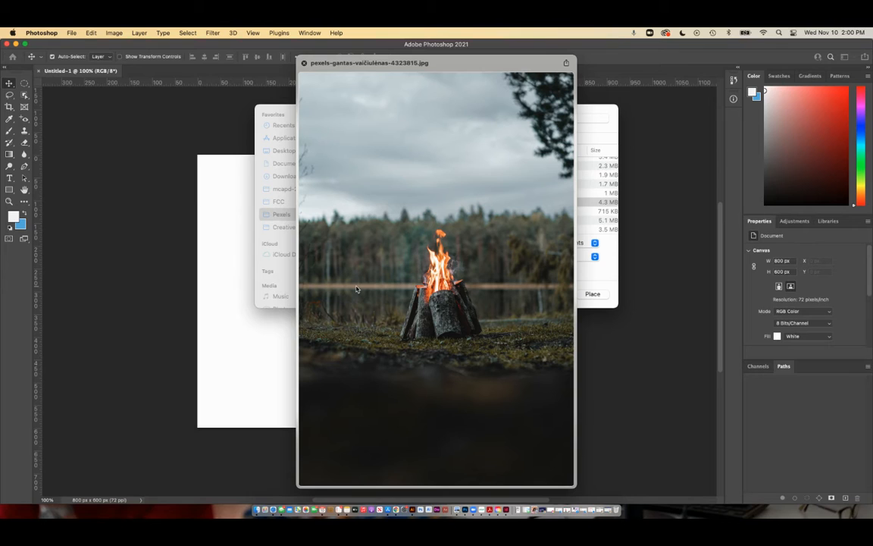
Step: Place the lakeside campfire photo, the JPEG ending in 4323815, in the document as an embedded image
click(303, 66)
click(329, 202)
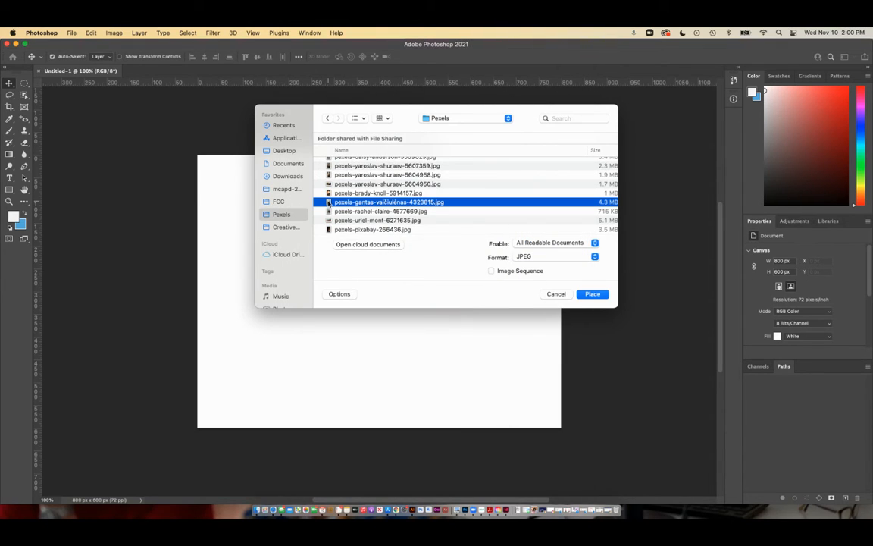
double_click(328, 203)
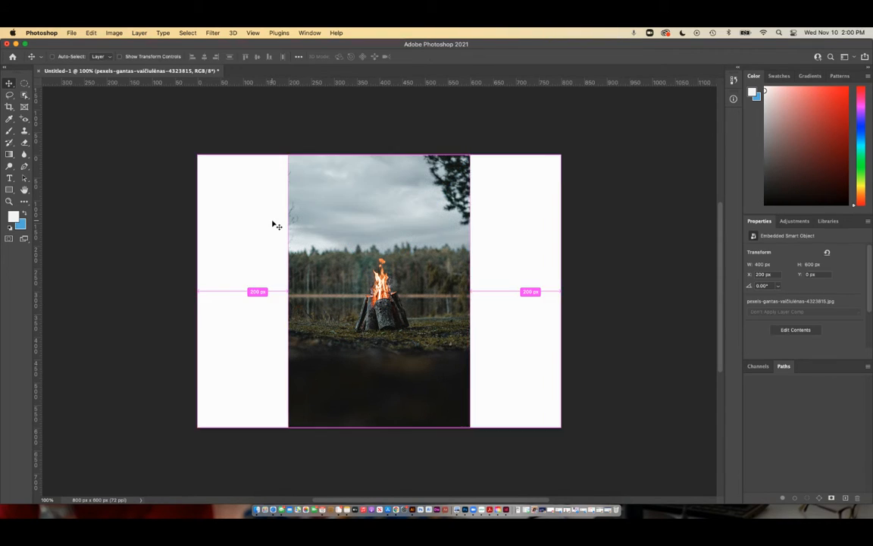
Step: Bring the floating Layers panel into view beside the color and properties settings
key(super+=)
key(super+=)
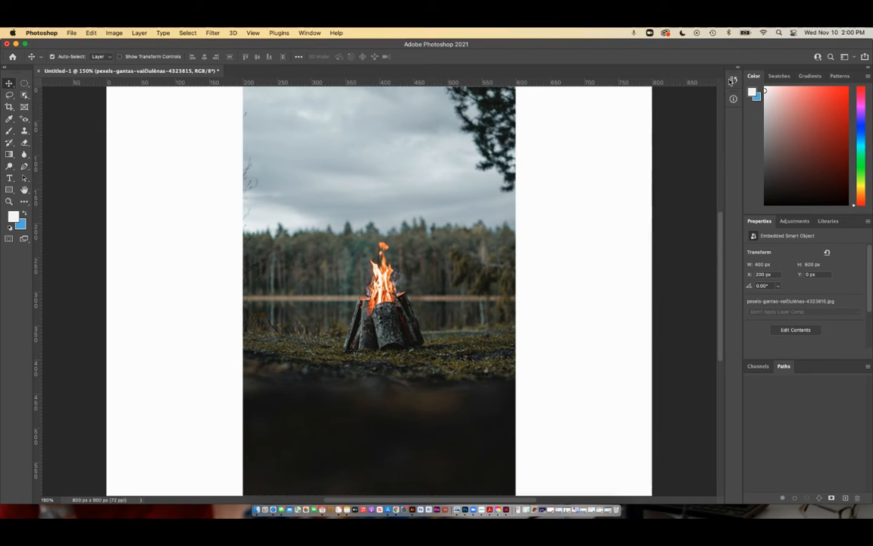
click(306, 33)
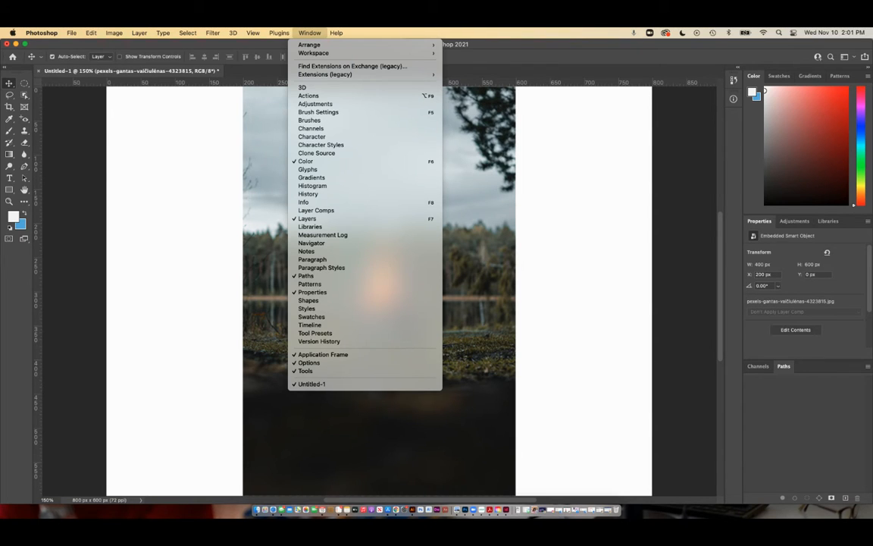
click(232, 79)
drag(108, 79, 672, 75)
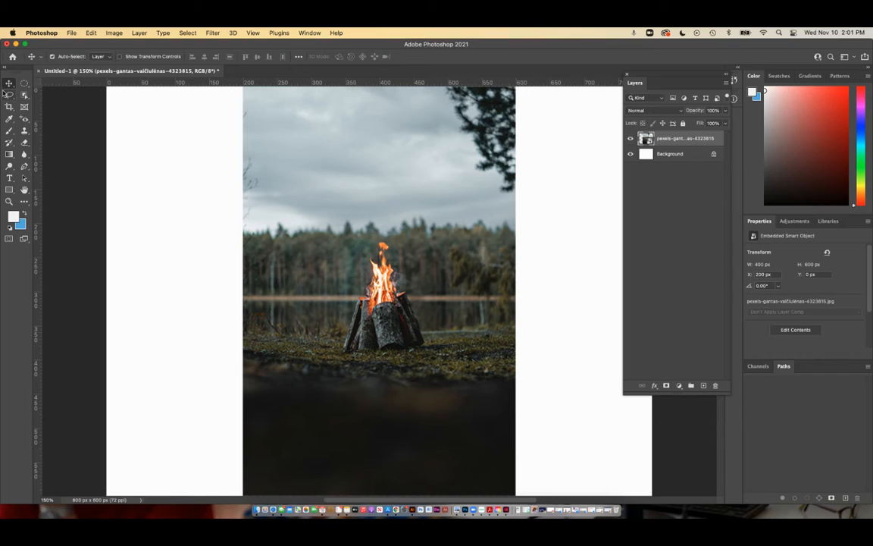
Step: Select the campfire's logs and flames with the Object Selection tool and mask out the rest of the photo
click(25, 96)
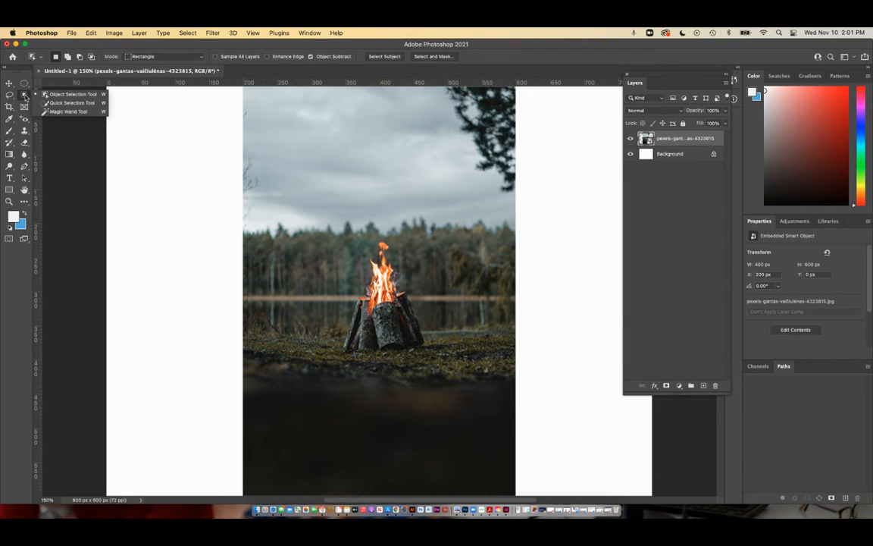
click(54, 96)
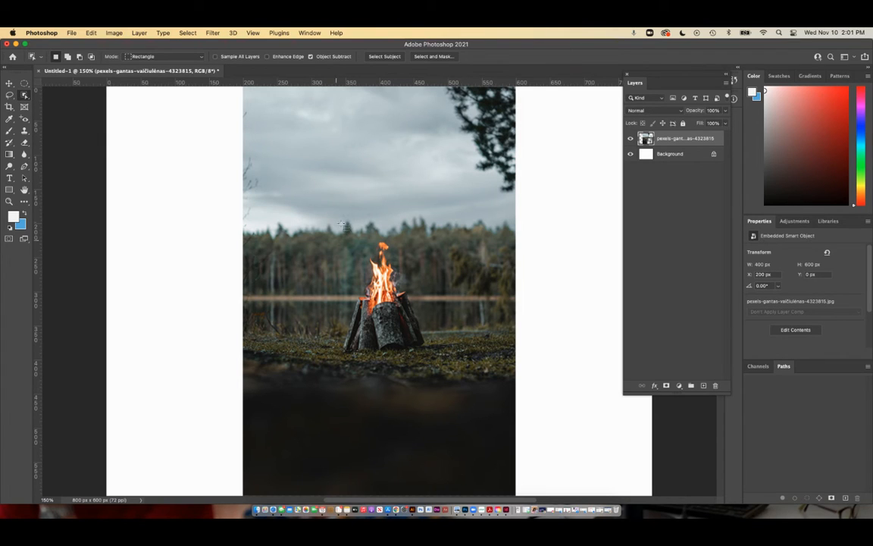
drag(335, 244, 430, 353)
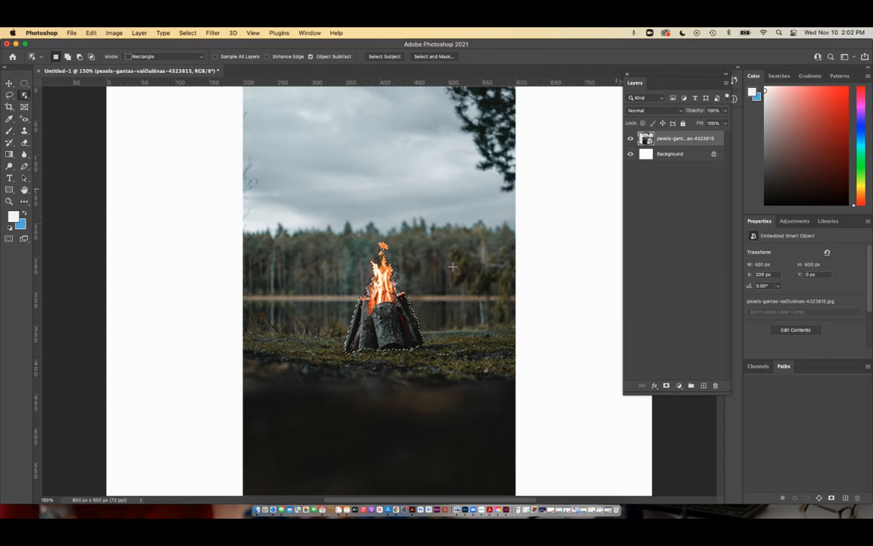
click(666, 387)
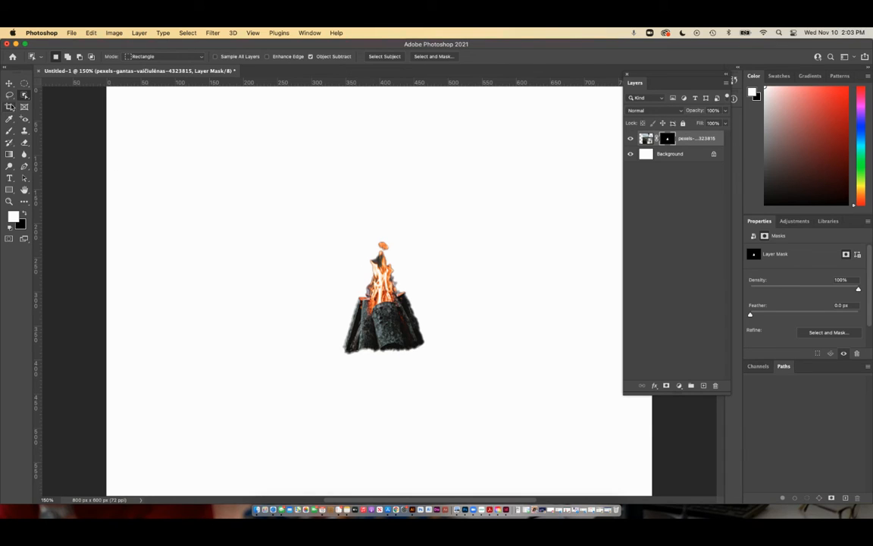
Step: Paint black with a small brush on the campfire's layer mask to hide the dark background remnants around the flames
click(10, 129)
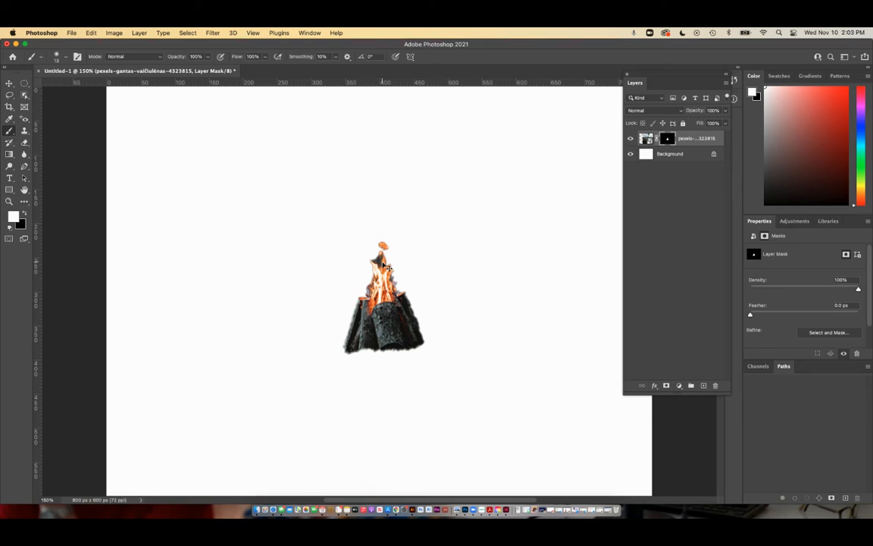
key(super+plus)
key(super+plus)
key(super+plus)
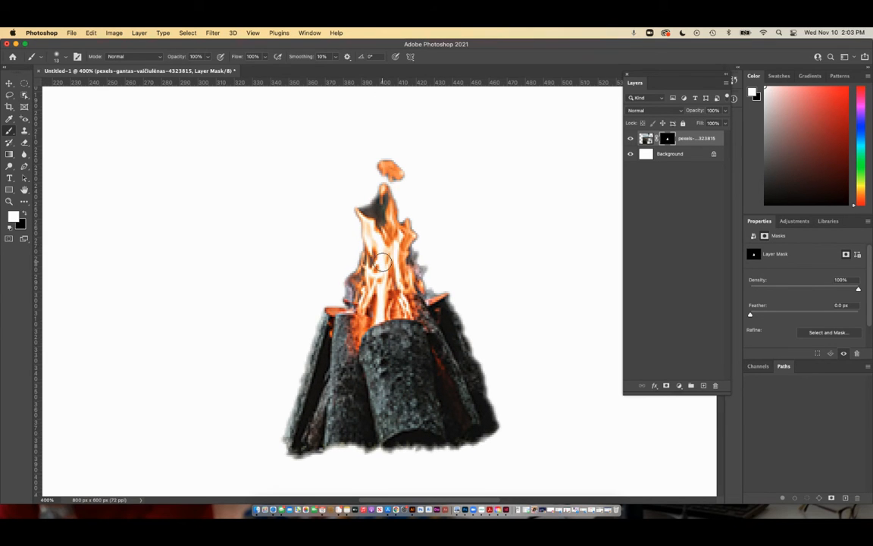
scroll(345, 229, up, 2)
scroll(345, 228, up, 1)
key(bracketleft)
key(bracketleft)
key(bracketleft)
key(bracketleft)
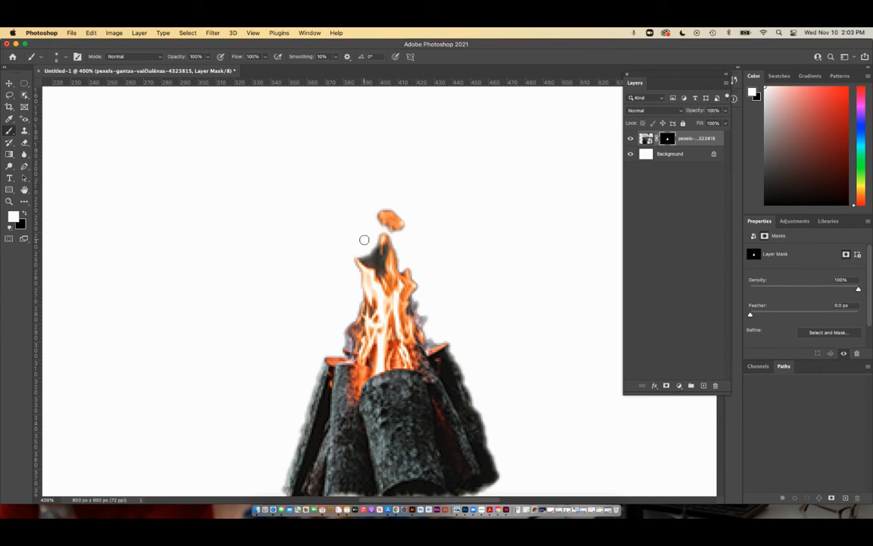
key(bracketleft)
drag(364, 243, 377, 255)
click(24, 215)
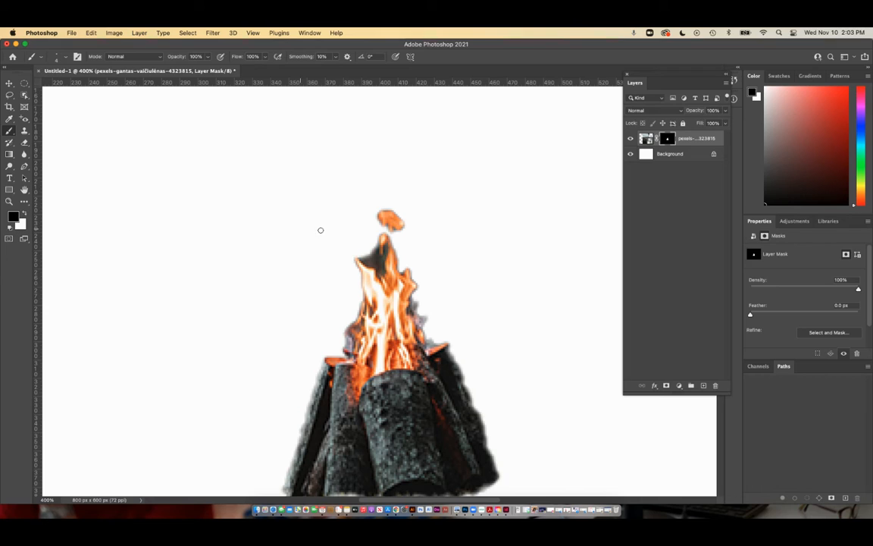
mouse_move(365, 255)
mouse_down()
mouse_move(384, 272)
mouse_move(370, 263)
mouse_up()
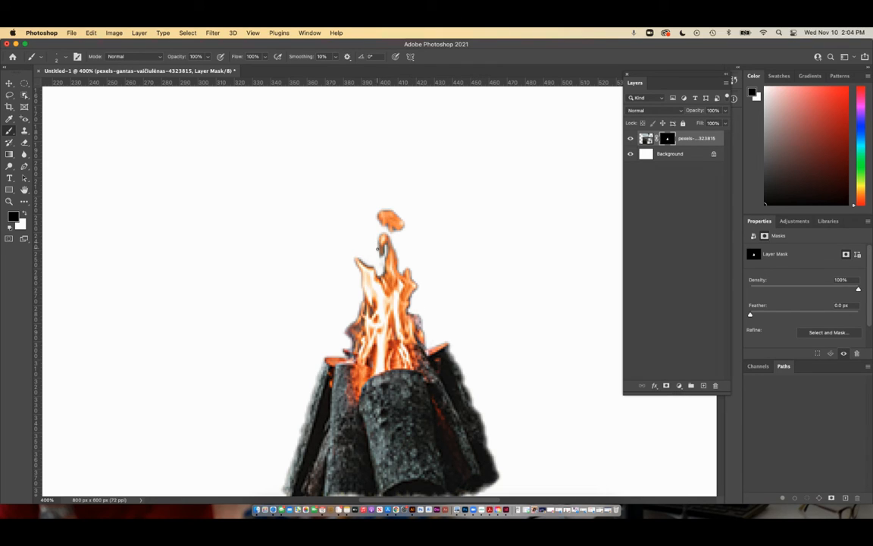
scroll(301, 247, down, 5)
scroll(301, 247, up, 6)
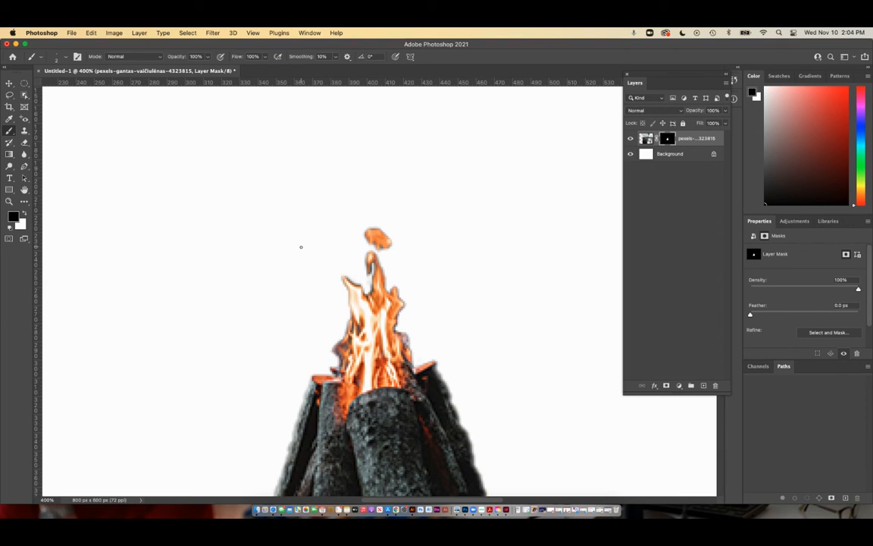
scroll(314, 251, down, 1)
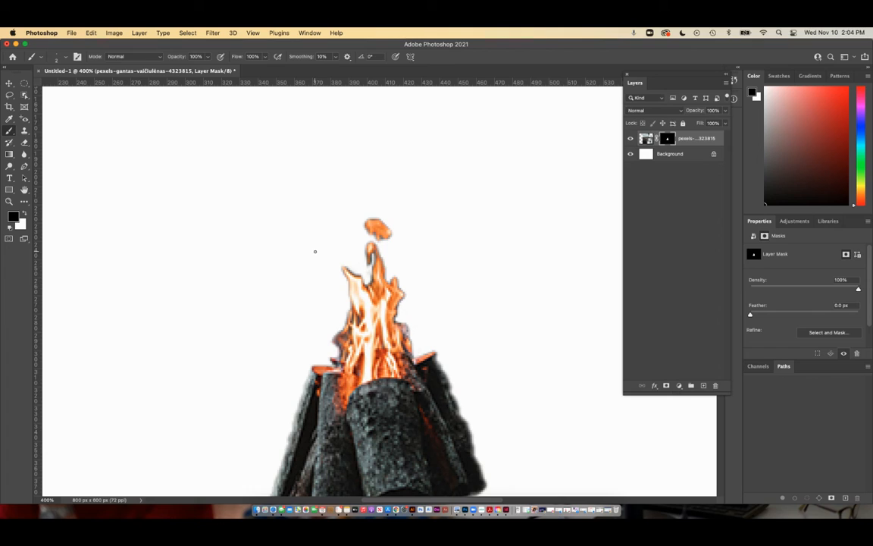
Step: Preview candidate photos and place the mountain lake photo, the JPEG ending in 443446, as an embedded image
click(9, 82)
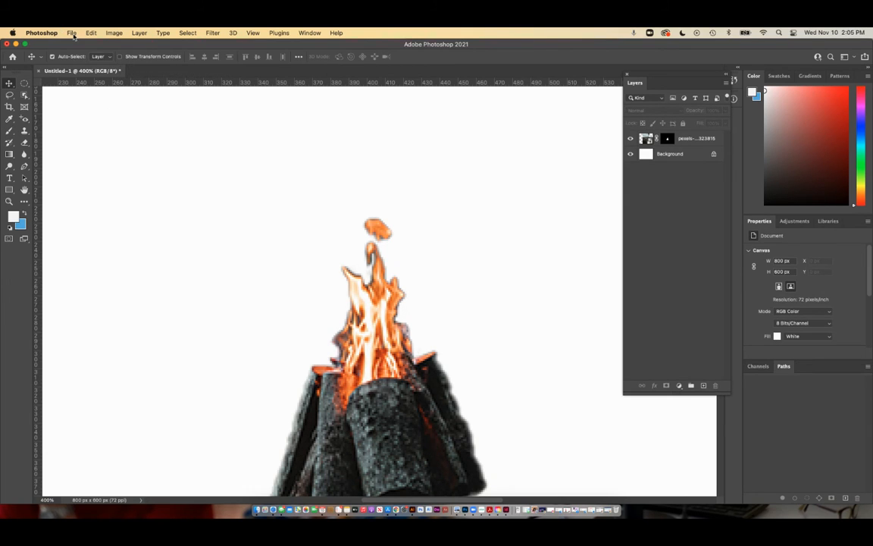
click(70, 32)
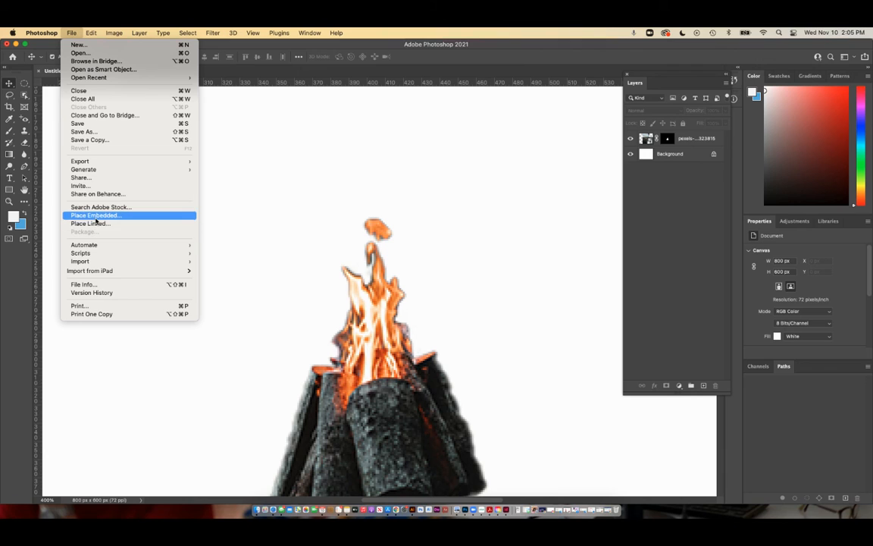
click(152, 216)
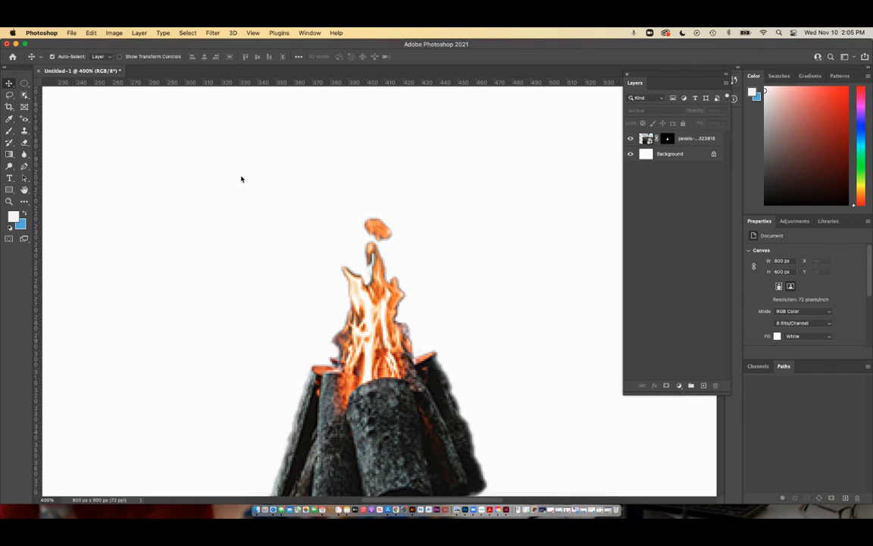
click(362, 218)
key(space)
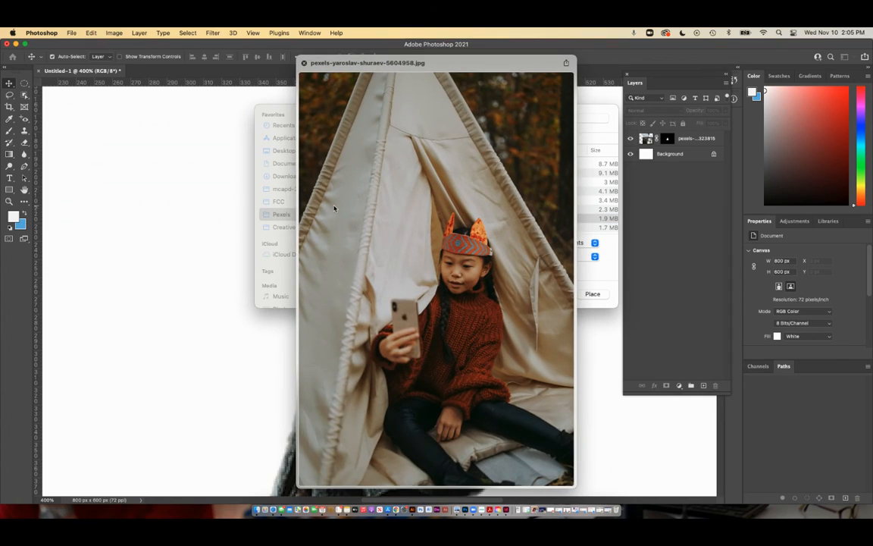
key(space)
scroll(367, 205, down, 5)
click(363, 197)
key(space)
key(space)
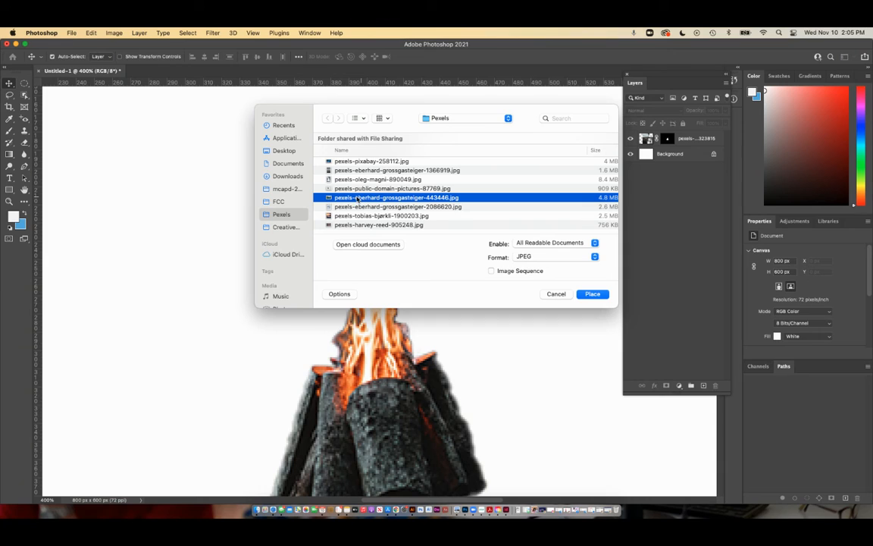
key(Return)
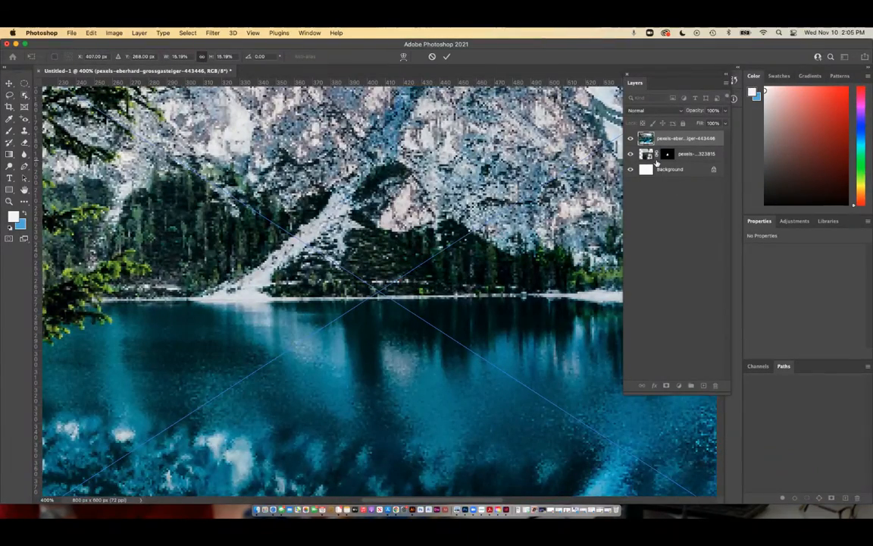
key(Return)
Step: Move the campfire layer above the lake photo and reposition the campfire over the far shore's mountains, at about X 407 px
drag(687, 159, 685, 136)
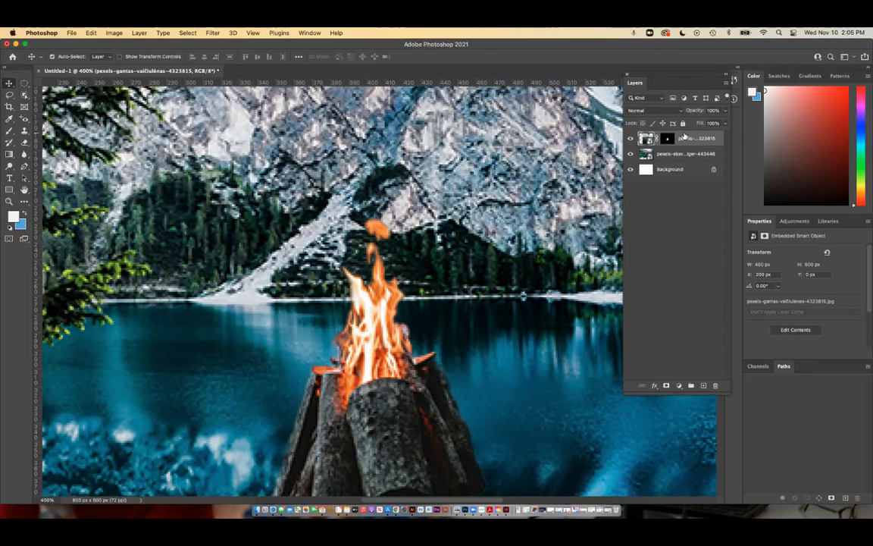
key(super+0)
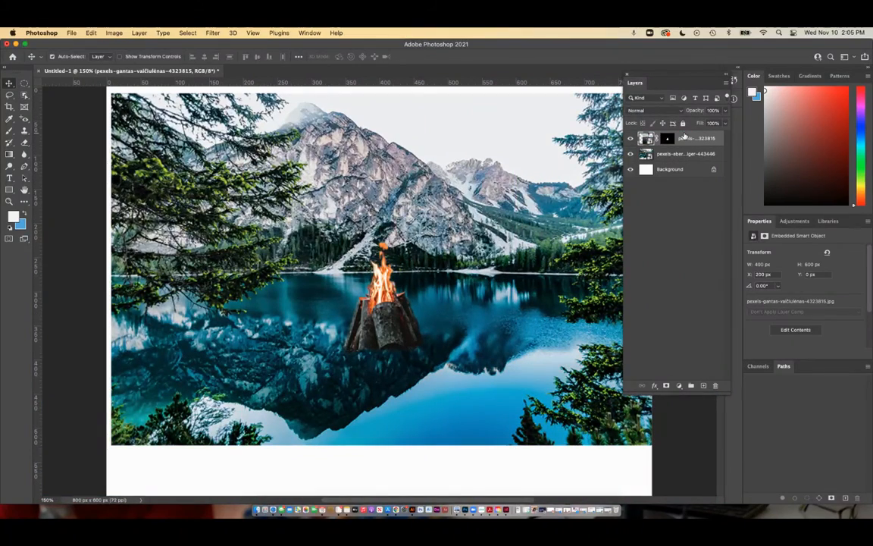
scroll(523, 177, right, 2)
scroll(524, 177, left, 2)
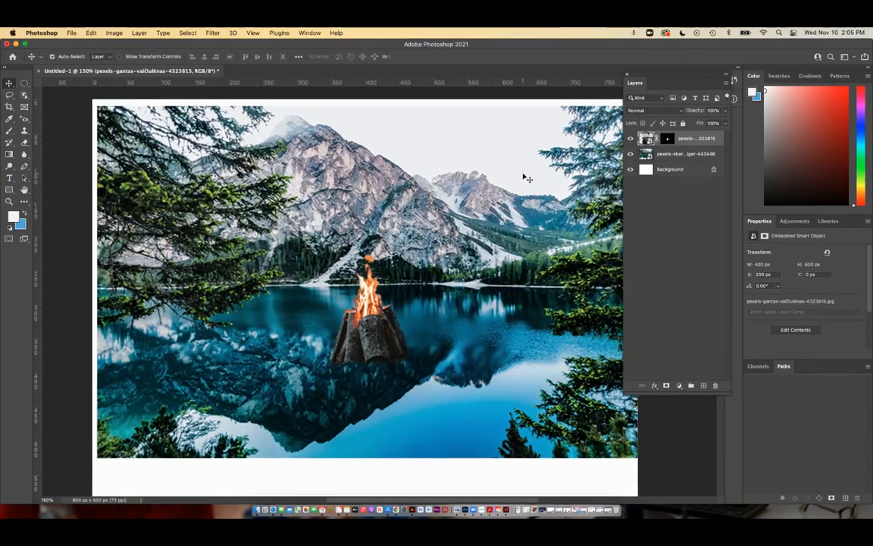
scroll(524, 177, right, 2)
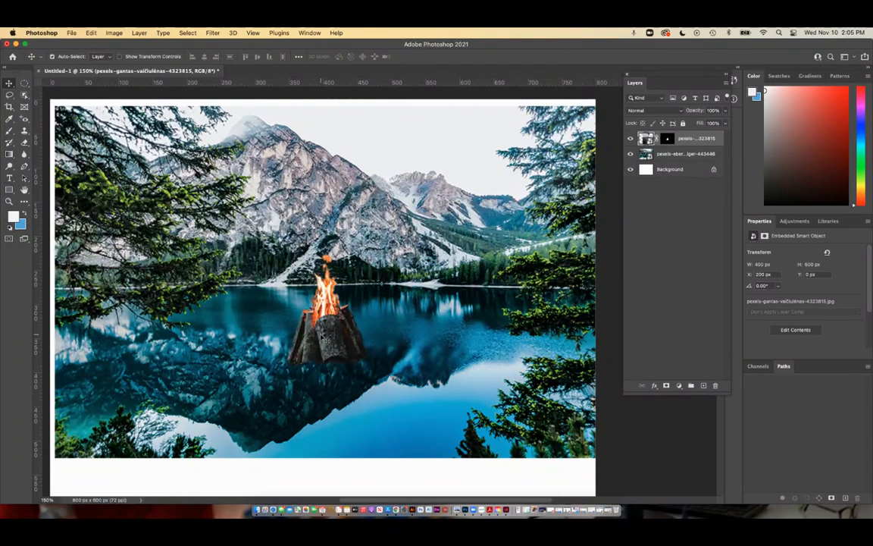
drag(334, 337, 471, 236)
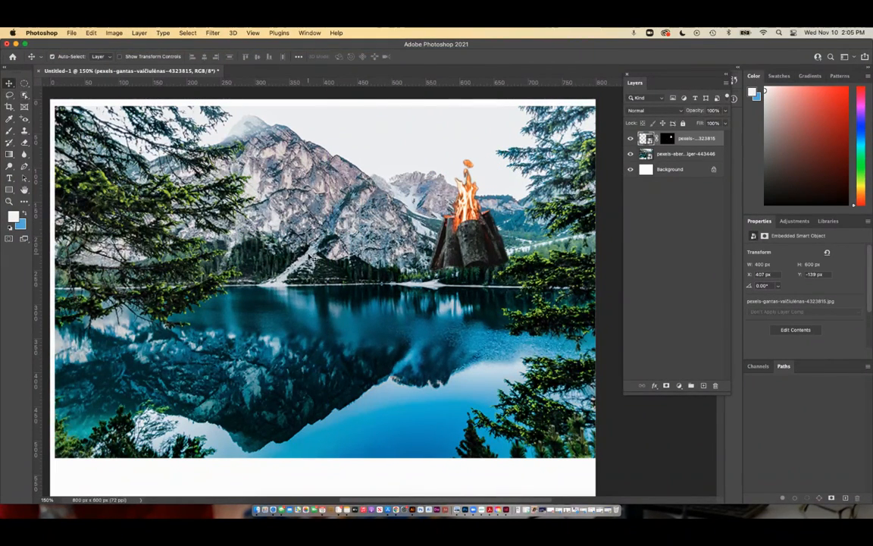